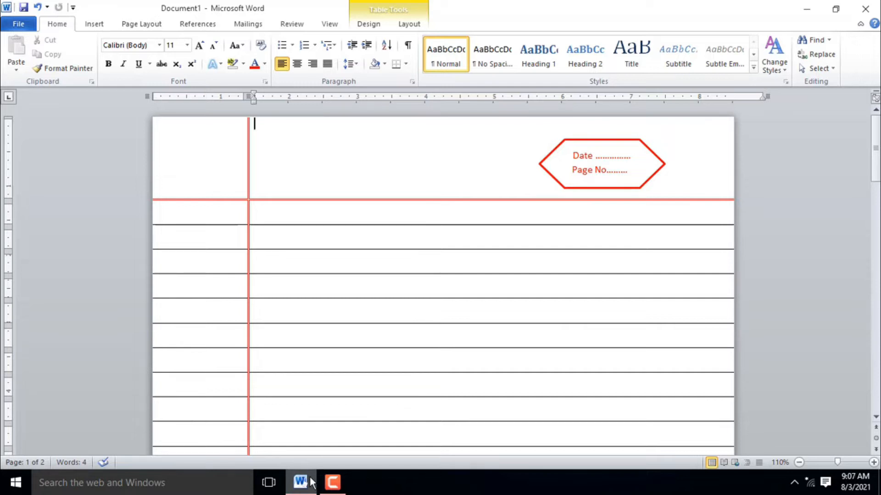
# Step: Clear all existing content from the document, including the ruled table and the date and page number box
pyautogui.click(430, 313)
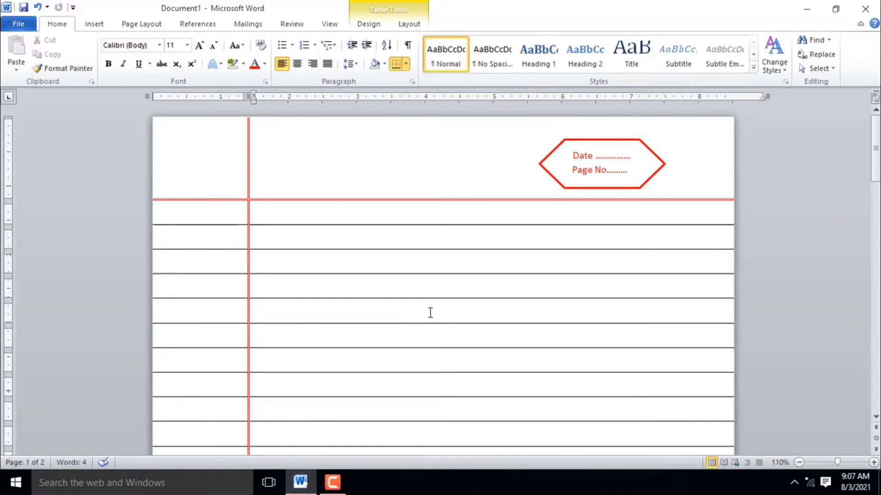
pyautogui.hotkey('ctrl', 'a')
pyautogui.press('Delete')
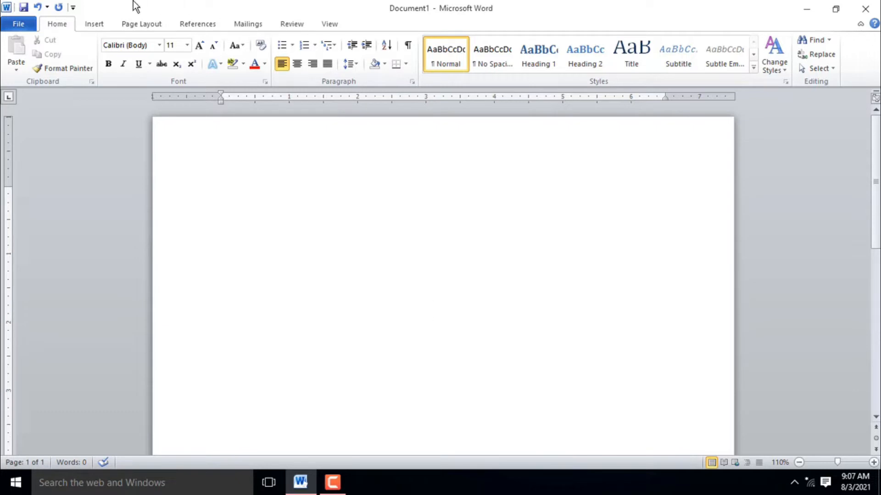
# Step: Draw a single-cell table about 6.8 inches wide and 2.1 inches high across the page's text area
pyautogui.click(95, 24)
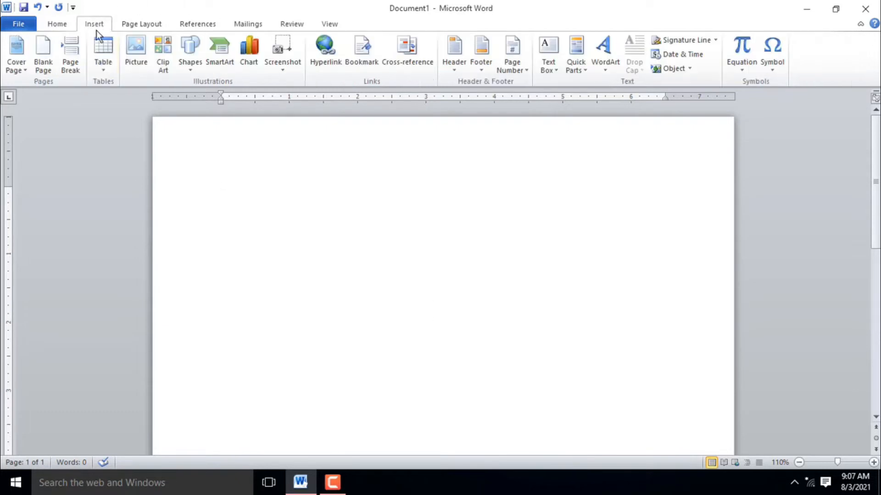
pyautogui.click(105, 63)
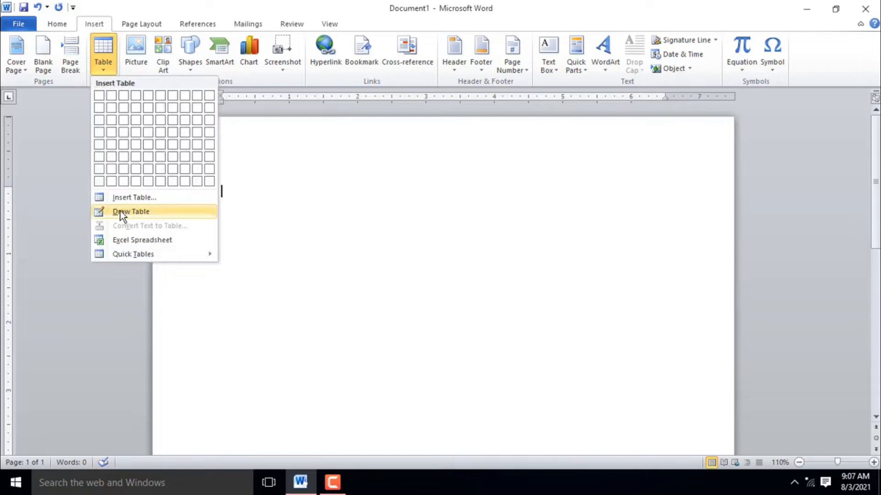
pyautogui.click(120, 210)
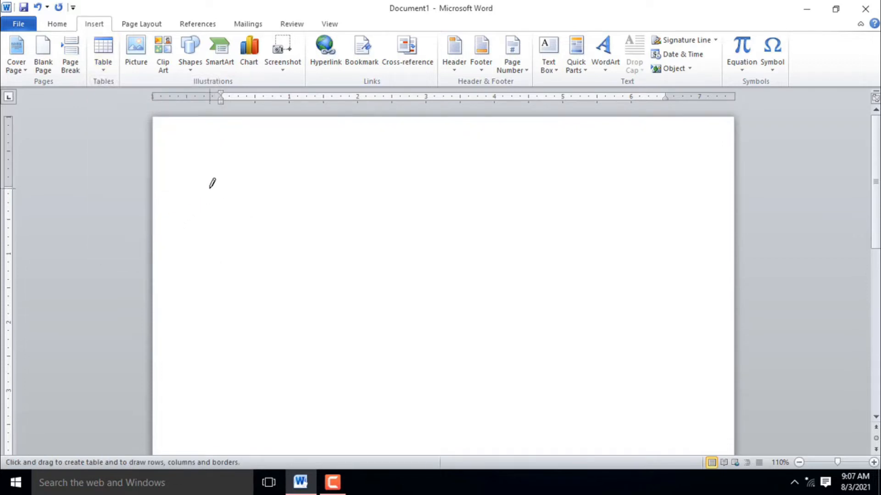
pyautogui.moveTo(211, 180)
pyautogui.mouseDown()
pyautogui.moveTo(313, 246)
pyautogui.moveTo(676, 330)
pyautogui.mouseUp()
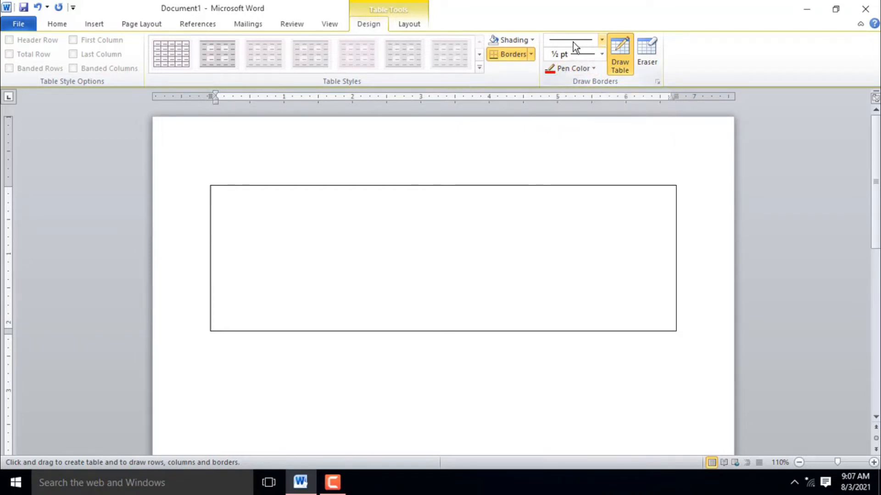
# Step: Draw a vertical and a horizontal ½ pt red double line inside the table, near its left and upper edges
pyautogui.click(602, 39)
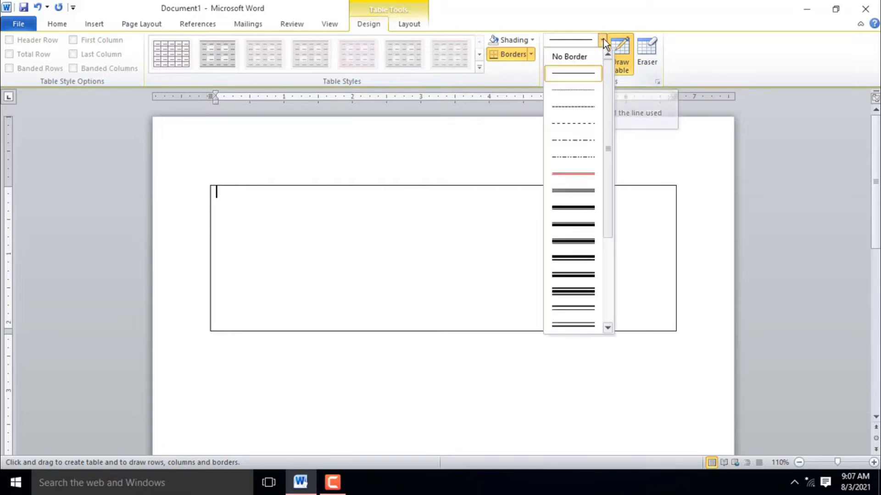
pyautogui.click(573, 174)
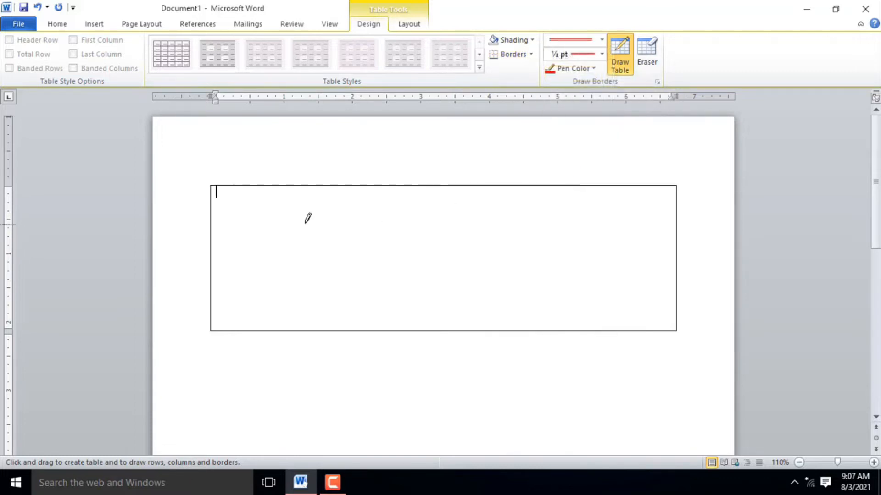
pyautogui.moveTo(273, 251); pyautogui.dragTo(274, 278)
pyautogui.moveTo(262, 205); pyautogui.dragTo(331, 202)
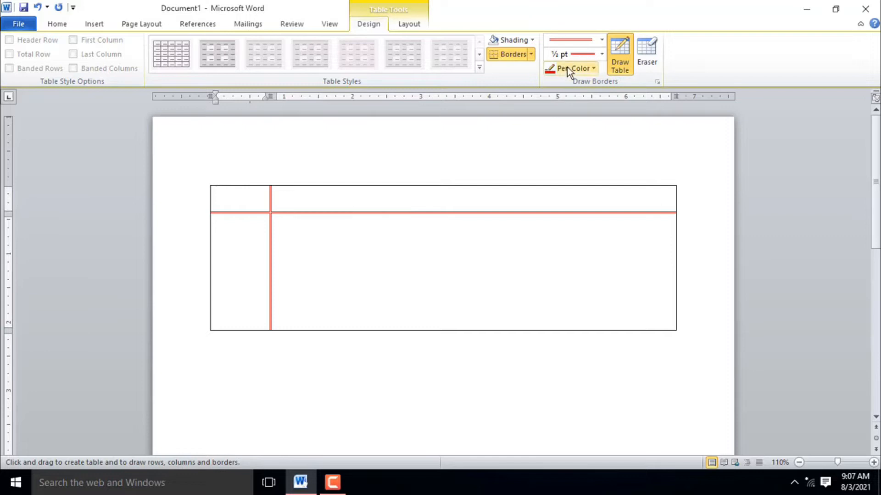
# Step: Thicken the vertical and horizontal red double lines to 1½ pt
pyautogui.click(571, 55)
pyautogui.click(587, 121)
pyautogui.moveTo(272, 191)
pyautogui.mouseDown()
pyautogui.moveTo(275, 252)
pyautogui.moveTo(272, 229)
pyautogui.moveTo(303, 204)
pyautogui.mouseUp()
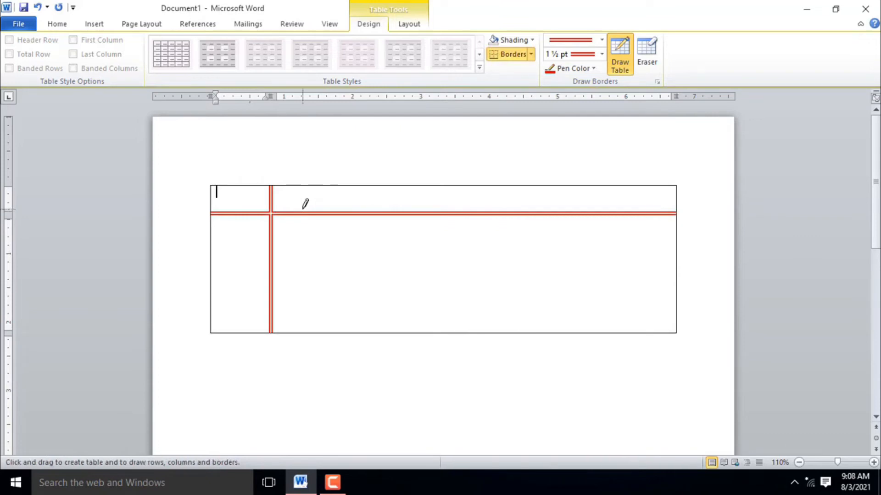
# Step: Draw seven dark blue ½ pt single ruling lines across the table below the horizontal red line
pyautogui.click(571, 39)
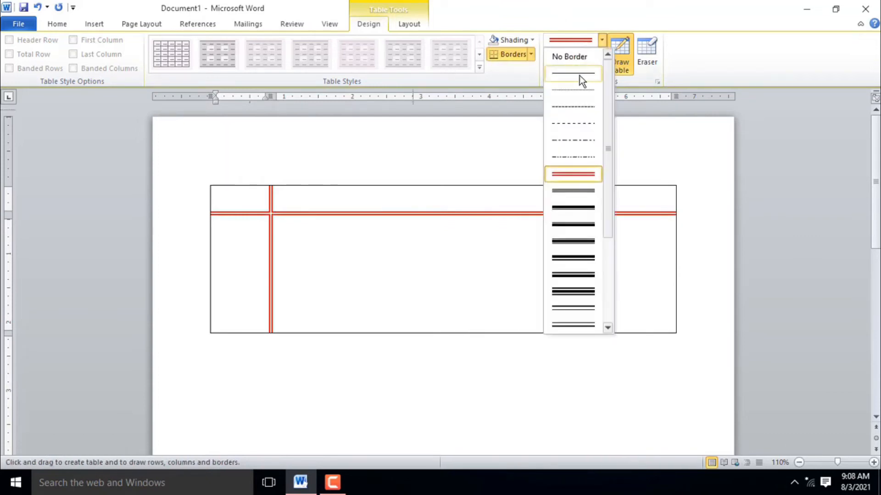
pyautogui.click(580, 75)
pyautogui.click(576, 70)
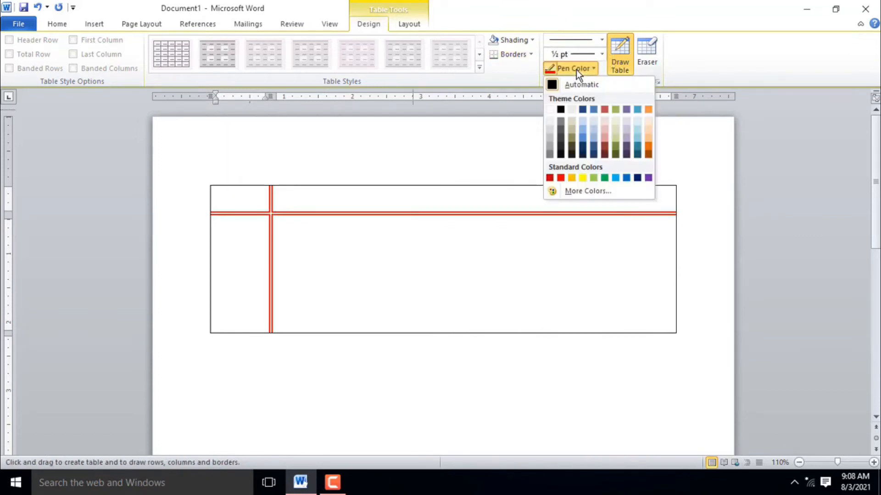
pyautogui.click(585, 142)
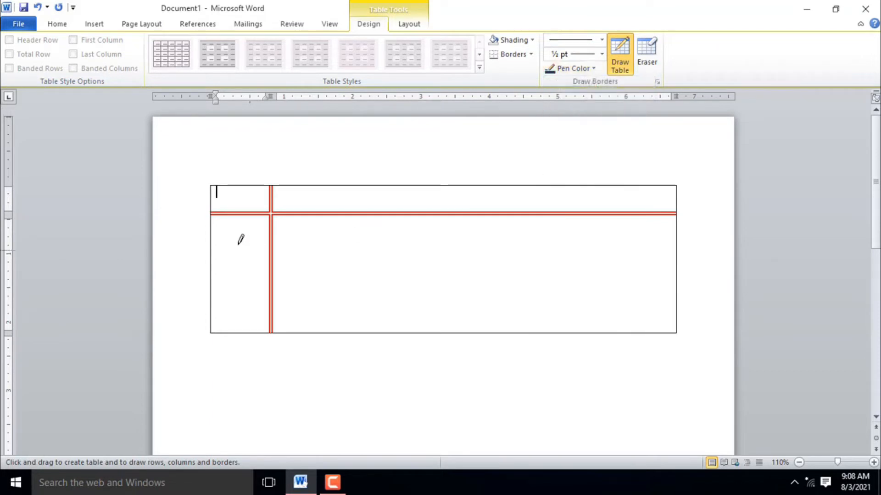
pyautogui.moveTo(214, 230); pyautogui.dragTo(275, 229)
pyautogui.moveTo(212, 248); pyautogui.dragTo(287, 248)
pyautogui.moveTo(214, 270); pyautogui.dragTo(291, 269)
pyautogui.moveTo(211, 305); pyautogui.dragTo(292, 305)
pyautogui.moveTo(213, 329); pyautogui.dragTo(303, 330)
pyautogui.moveTo(215, 357); pyautogui.dragTo(292, 358)
pyautogui.moveTo(214, 373); pyautogui.dragTo(309, 370)
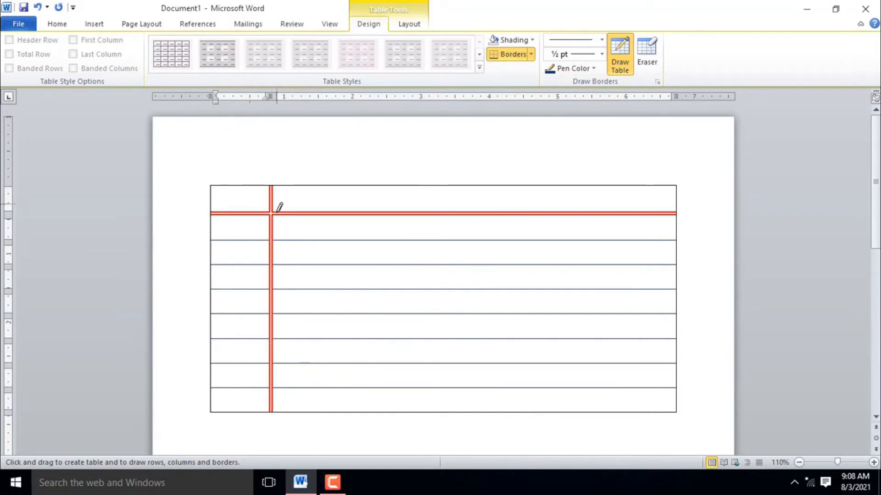
# Step: Set the border pen to the red double line style with a ¾ pt weight
pyautogui.click(590, 40)
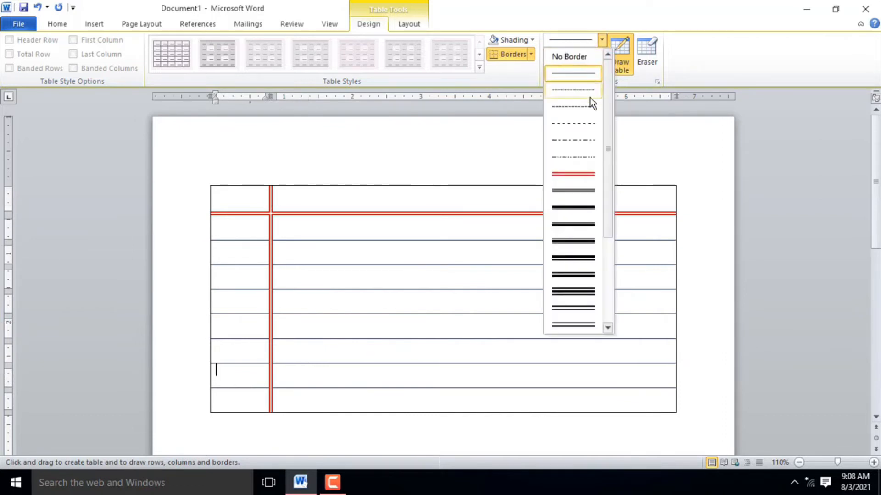
pyautogui.click(589, 173)
pyautogui.click(601, 54)
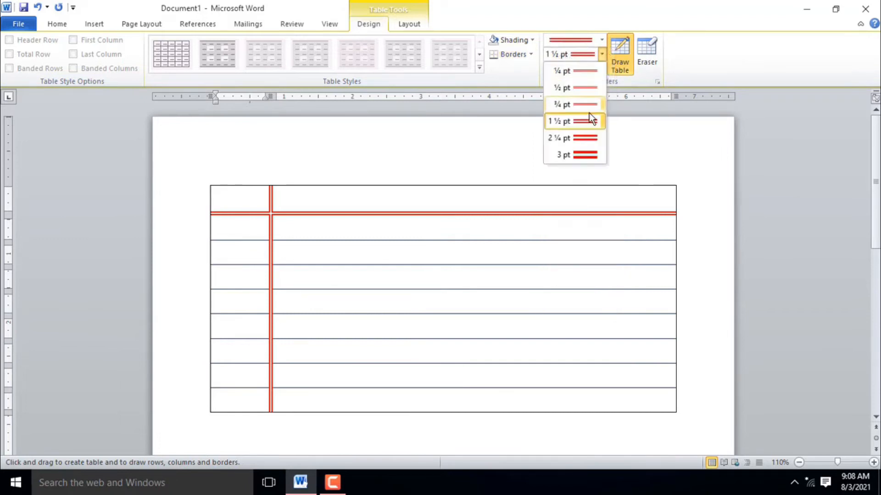
pyautogui.click(591, 106)
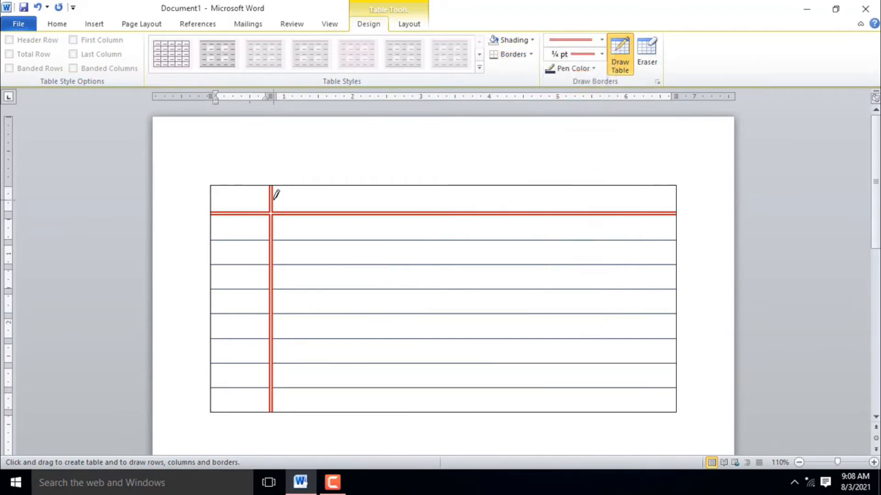
pyautogui.moveTo(276, 263); pyautogui.dragTo(281, 377)
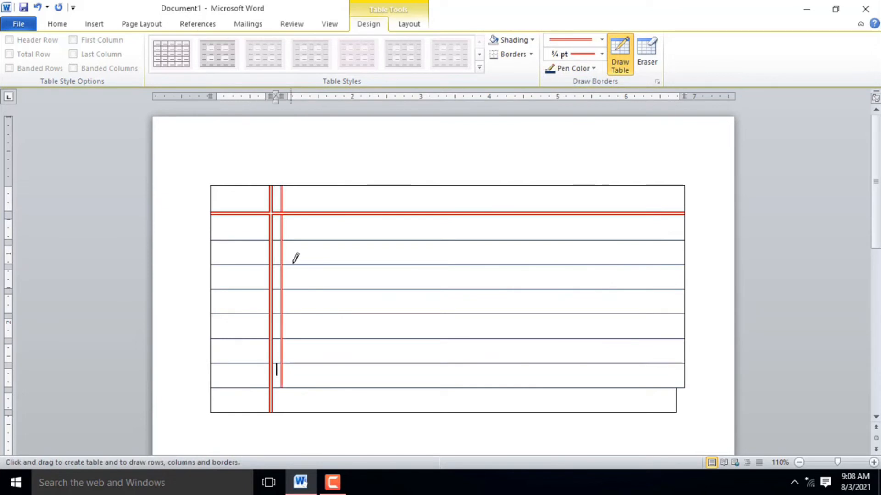
pyautogui.click(37, 7)
pyautogui.click(37, 7)
# Step: Redraw the vertical margin line and the horizontal header line with the ¾ pt red double line
pyautogui.moveTo(273, 194); pyautogui.dragTo(272, 405)
pyautogui.moveTo(256, 210); pyautogui.dragTo(321, 210)
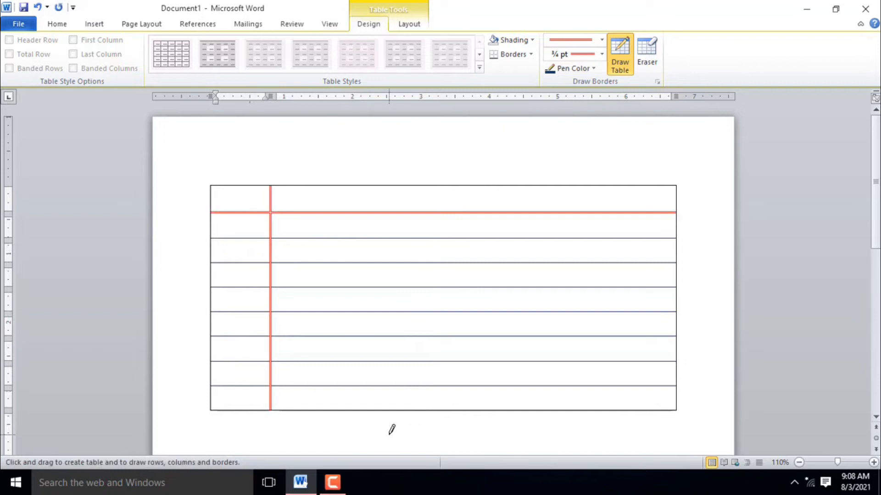
pyautogui.press('Escape')
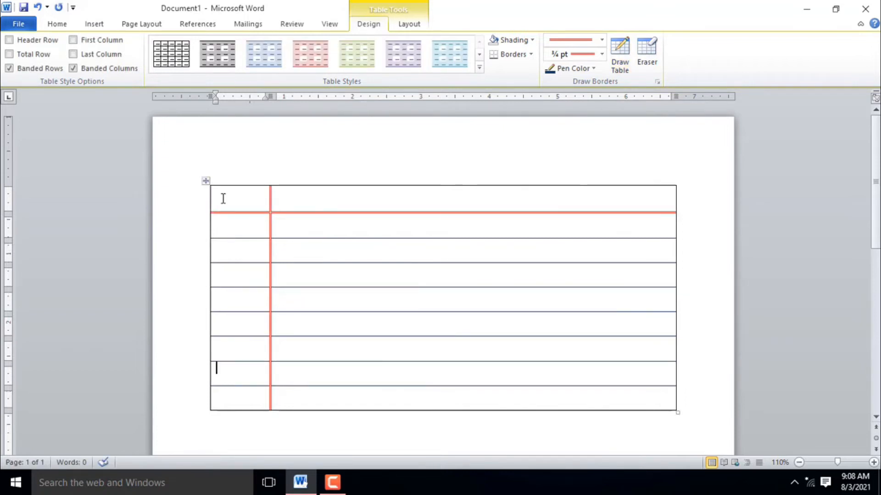
# Step: Move the table to the page's upper edge and stretch its outer columns to both side edges of the page
pyautogui.click(223, 198)
pyautogui.click(355, 442)
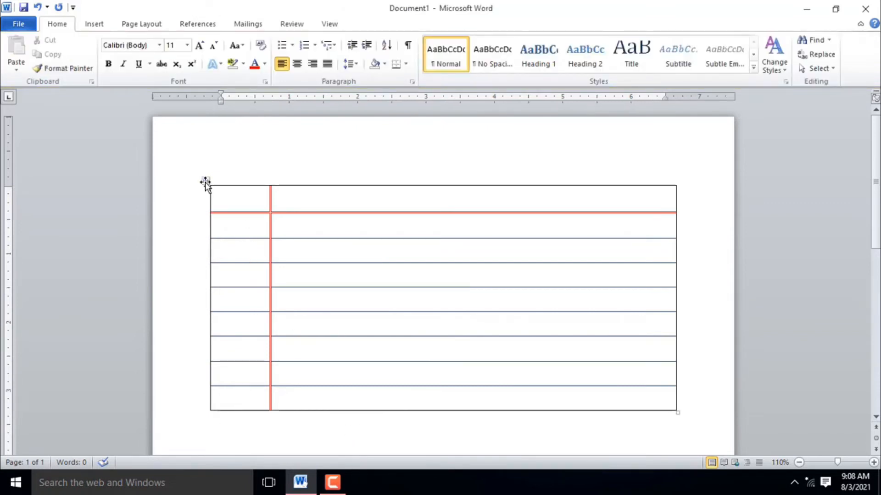
pyautogui.moveTo(205, 183); pyautogui.dragTo(207, 97)
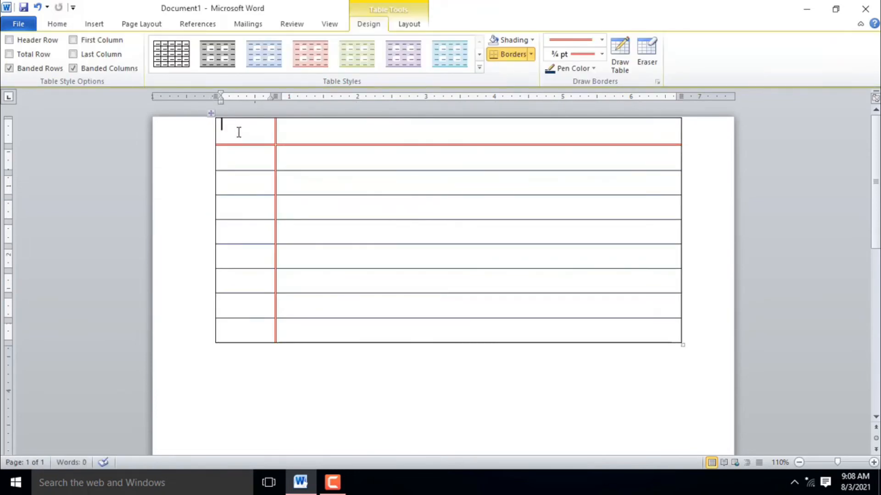
pyautogui.moveTo(216, 128); pyautogui.dragTo(157, 135)
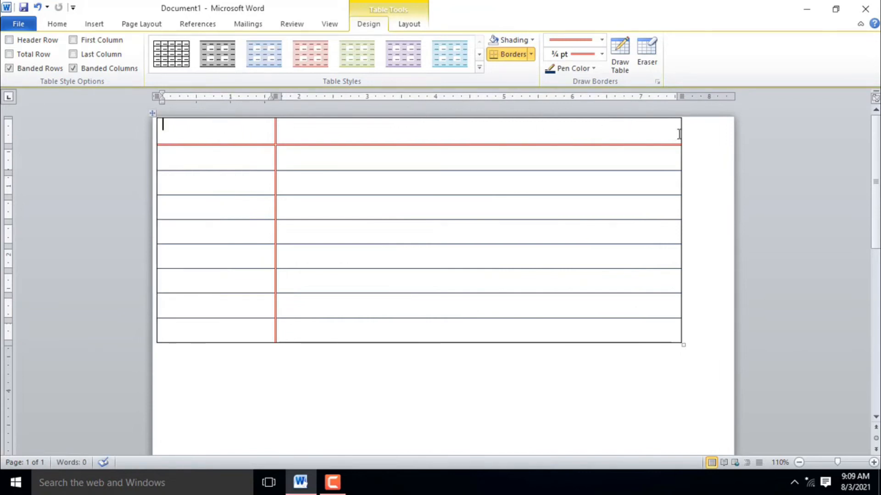
pyautogui.moveTo(679, 134); pyautogui.dragTo(745, 134)
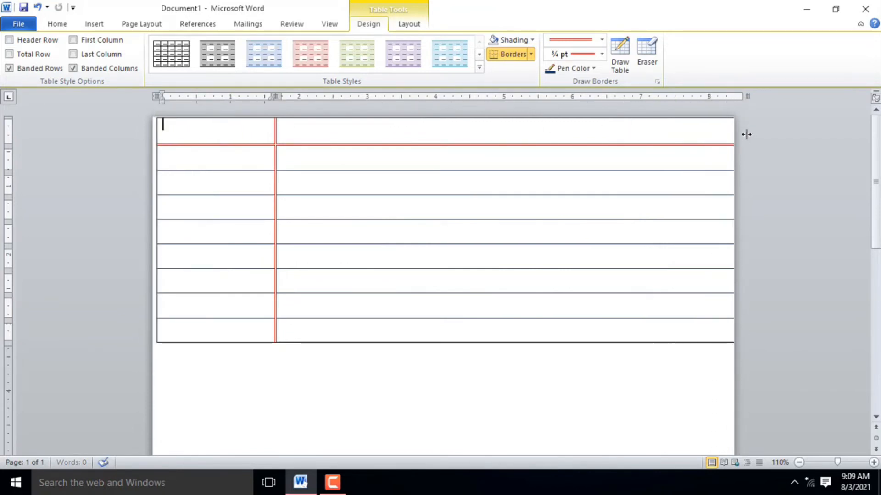
pyautogui.moveTo(157, 136); pyautogui.dragTo(150, 137)
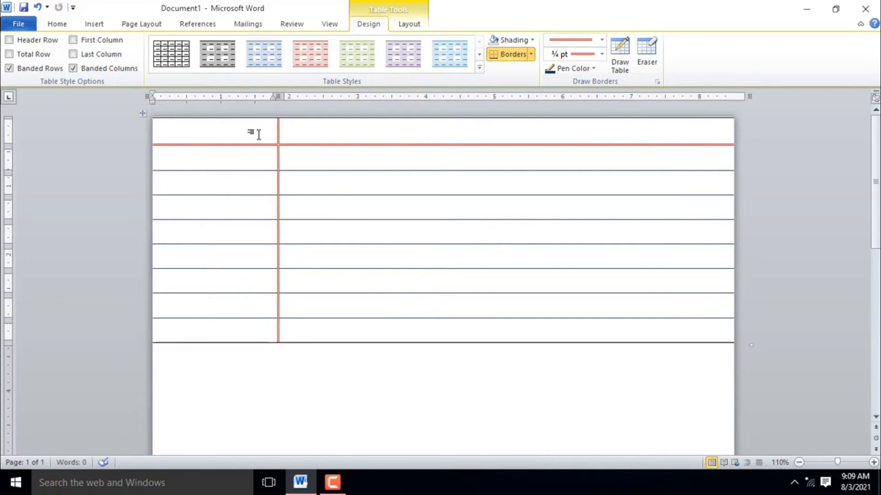
# Step: Increase the header row's height to about 1 inch and move the vertical margin line to about 1.5 inches
pyautogui.moveTo(324, 145); pyautogui.dragTo(324, 187)
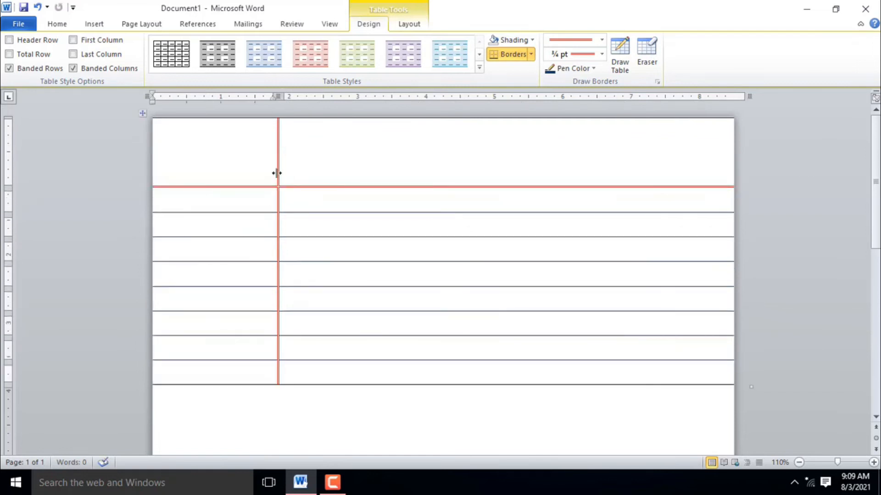
pyautogui.moveTo(278, 170); pyautogui.dragTo(256, 174)
pyautogui.click(351, 160)
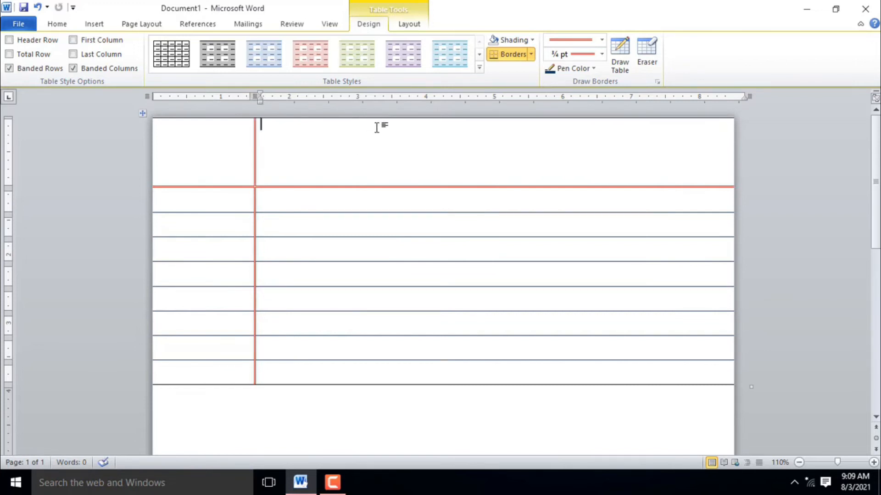
# Step: Erase the table's uppermost border line above the header row
pyautogui.click(643, 57)
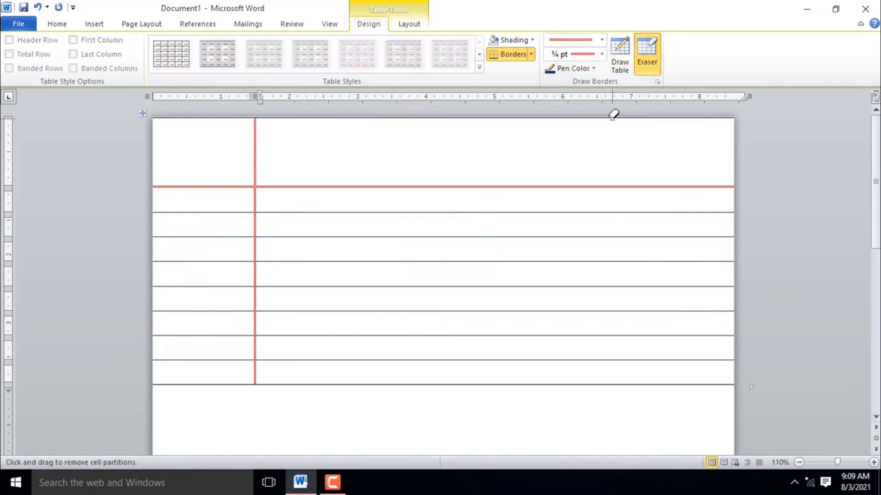
pyautogui.click(239, 119)
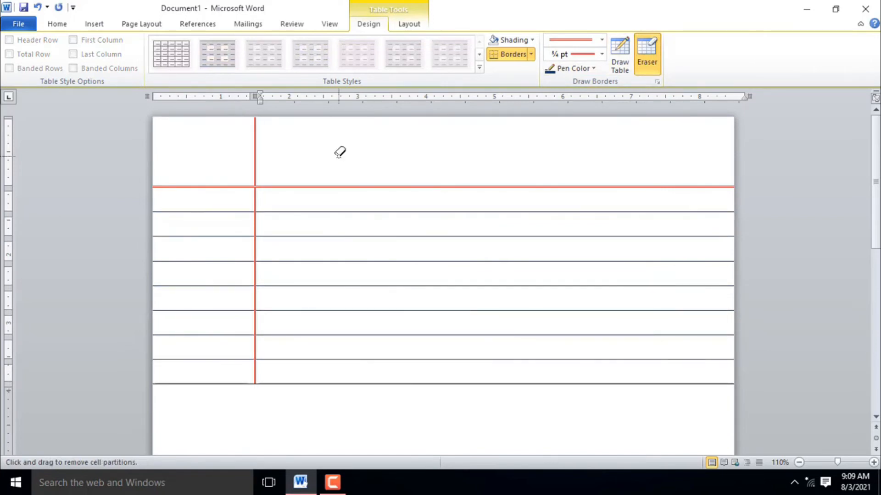
pyautogui.press('Escape')
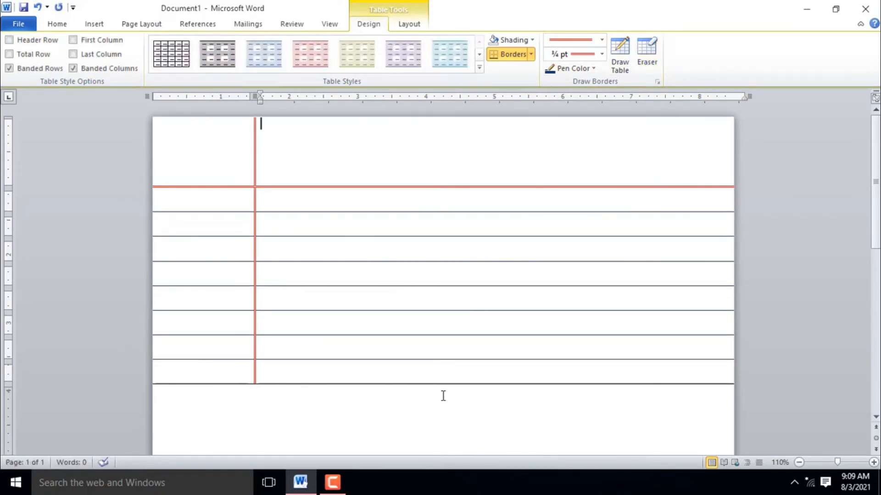
# Step: Add ruled rows after the table's last row until the ruling continues down most of the page
pyautogui.click(462, 371)
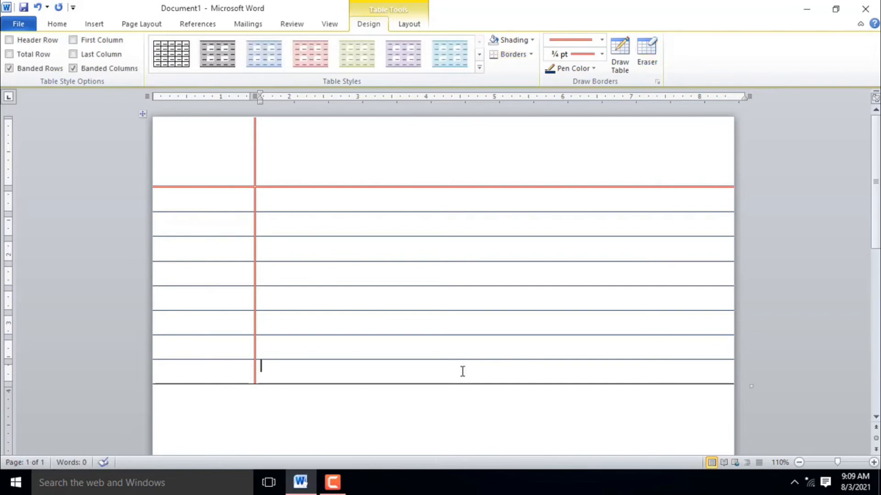
pyautogui.press('Tab')
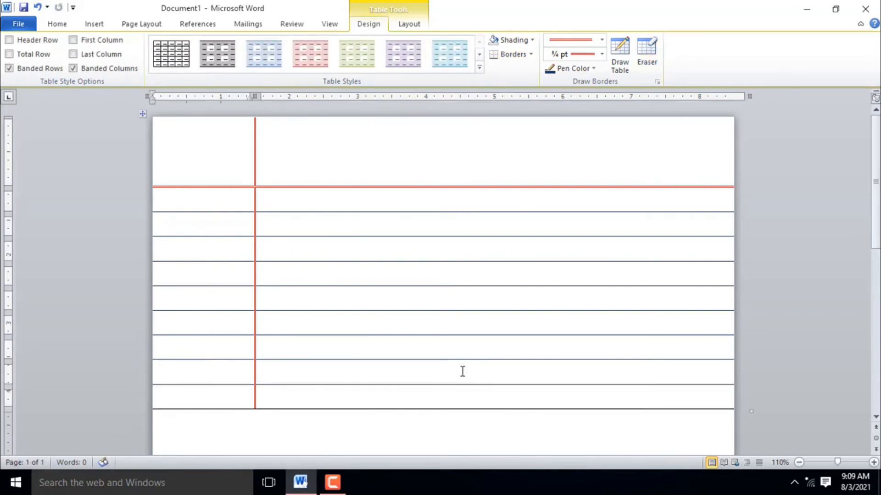
pyautogui.press('Tab')
pyautogui.press('Tab')
pyautogui.press('Tab')
pyautogui.press('Tab')
pyautogui.press('Tab')
pyautogui.press('Tab')
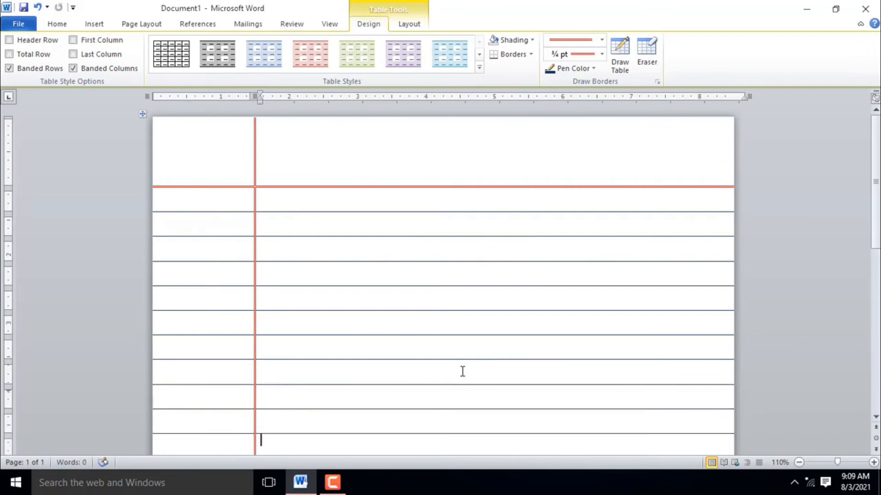
pyautogui.press('Tab')
pyautogui.press('Tab')
pyautogui.press('Tab')
pyautogui.press('Tab')
pyautogui.press('Tab')
pyautogui.press('Tab')
pyautogui.press('Tab')
pyautogui.press('Tab')
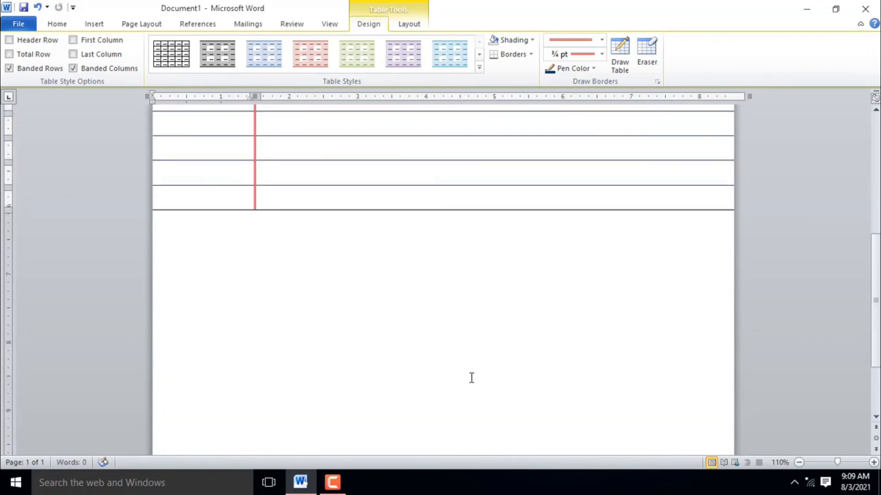
pyautogui.press('Tab')
pyautogui.press('Tab')
pyautogui.press('Tab')
pyautogui.press('Tab')
pyautogui.press('Tab')
pyautogui.press('Tab')
pyautogui.press('Tab')
pyautogui.press('Tab')
pyautogui.press('Tab')
pyautogui.press('Tab')
pyautogui.press('Tab')
pyautogui.press('Tab')
pyautogui.press('Tab')
pyautogui.press('Tab')
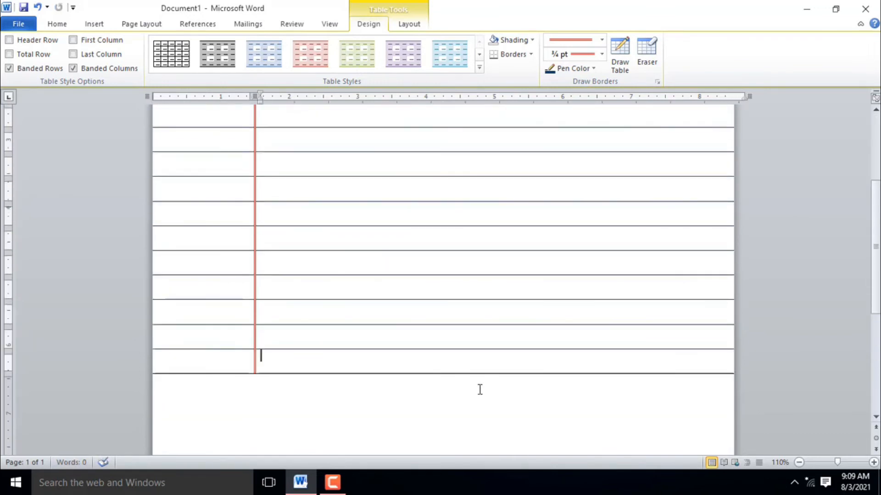
pyautogui.press('Tab')
pyautogui.press('Tab')
pyautogui.press('Tab')
pyautogui.press('Tab')
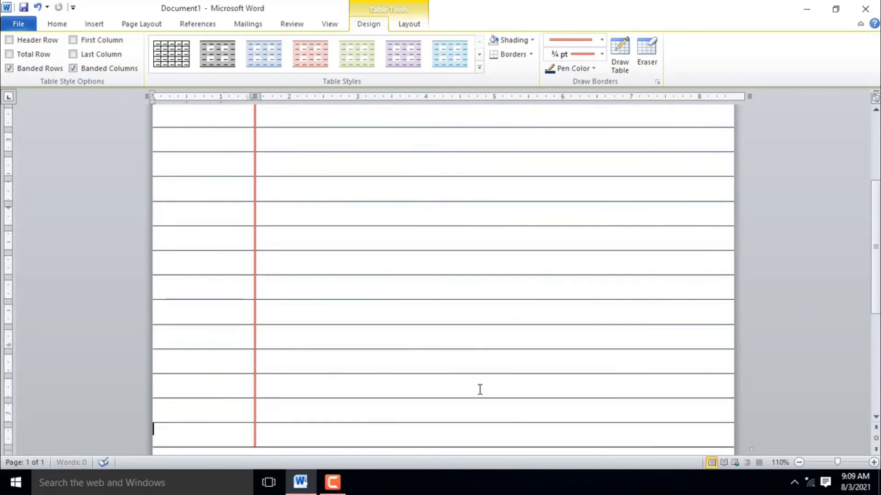
# Step: Draw a Vertical Scroll shape about 0.75" high and 1.8" wide in the right part of the header row
pyautogui.scroll(5, 479, 389)
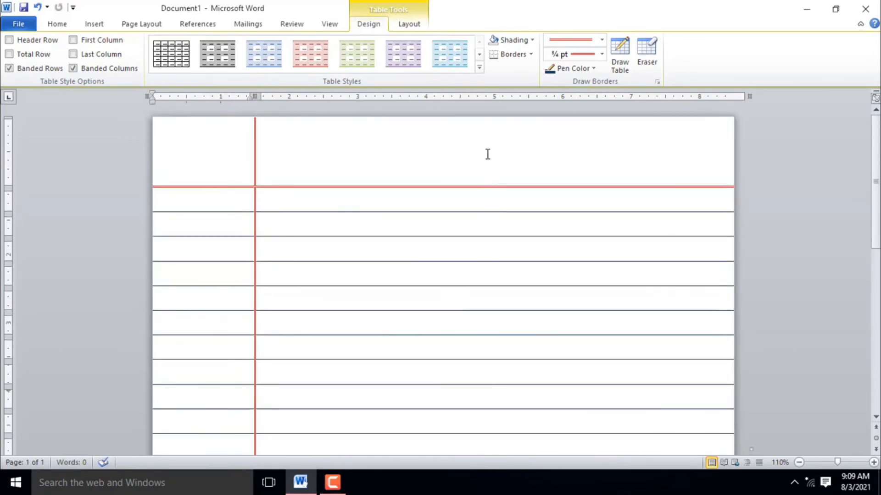
pyautogui.click(487, 154)
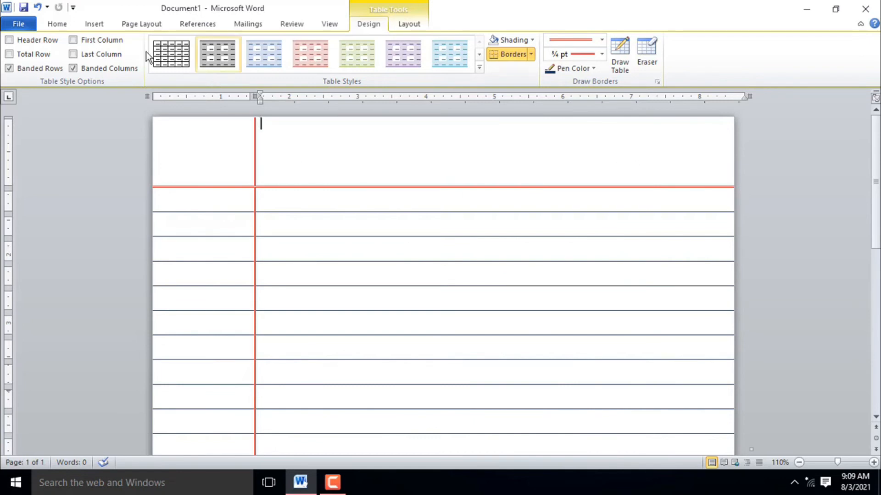
pyautogui.click(93, 23)
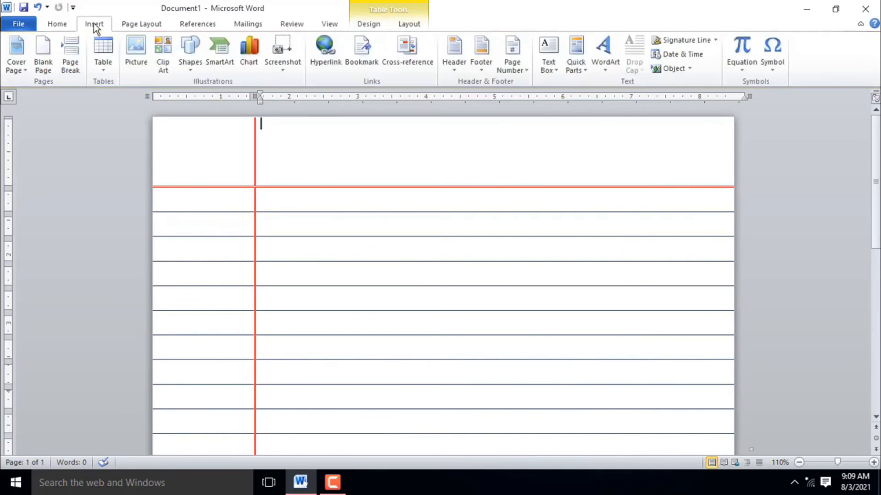
pyautogui.click(190, 60)
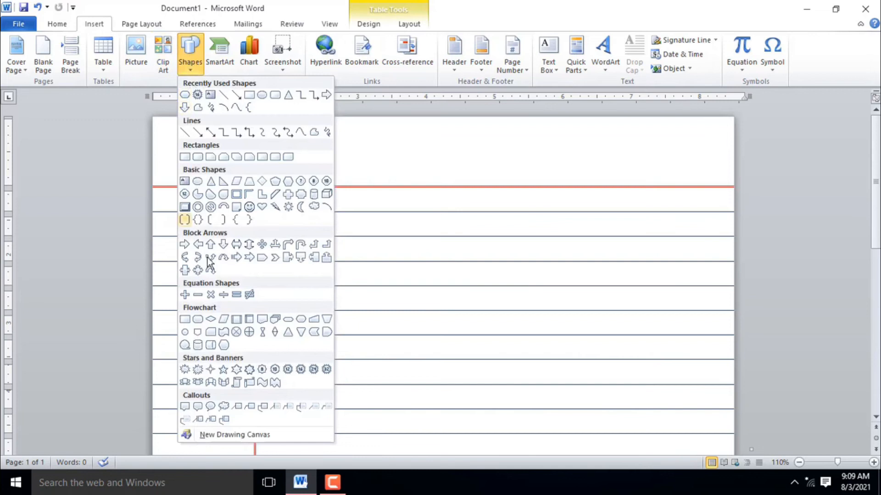
pyautogui.click(236, 382)
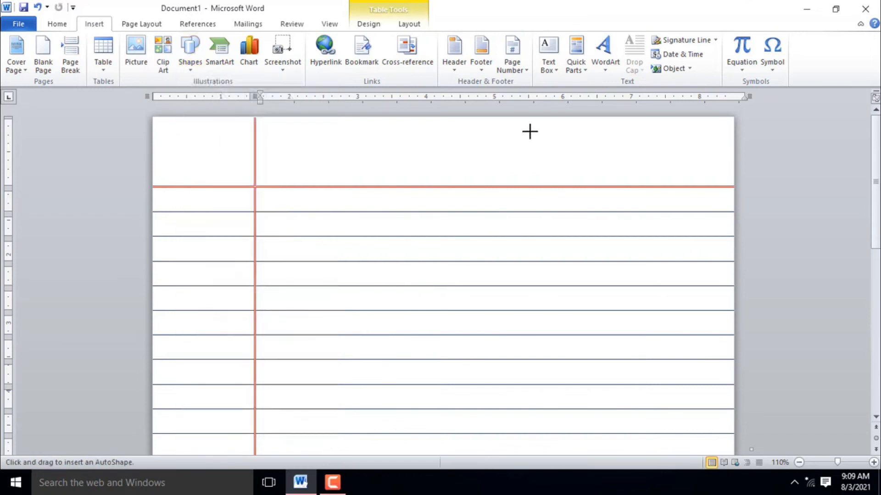
pyautogui.moveTo(513, 125); pyautogui.dragTo(636, 179)
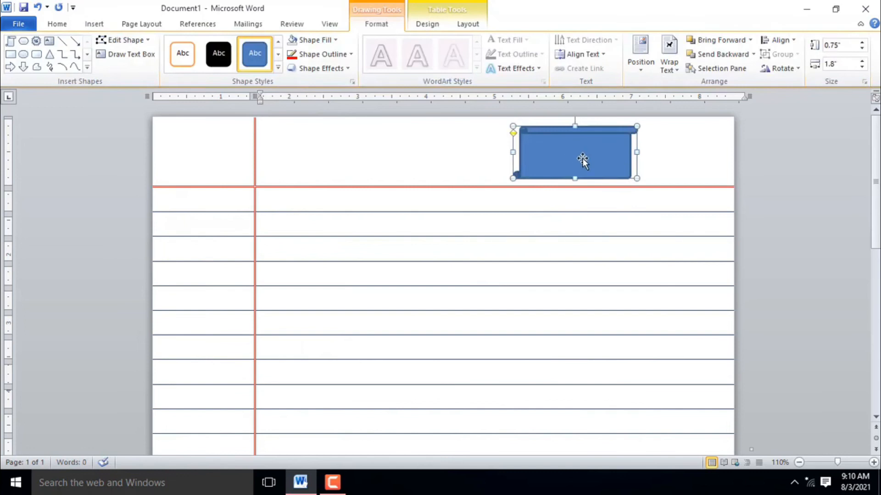
# Step: Remove the scroll shape's fill and set its outline weight to ¾ pt
pyautogui.click(317, 41)
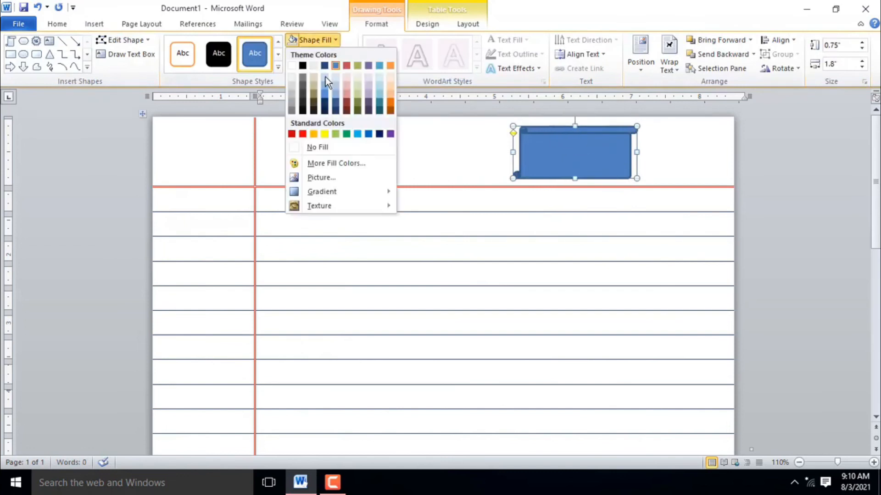
pyautogui.click(328, 147)
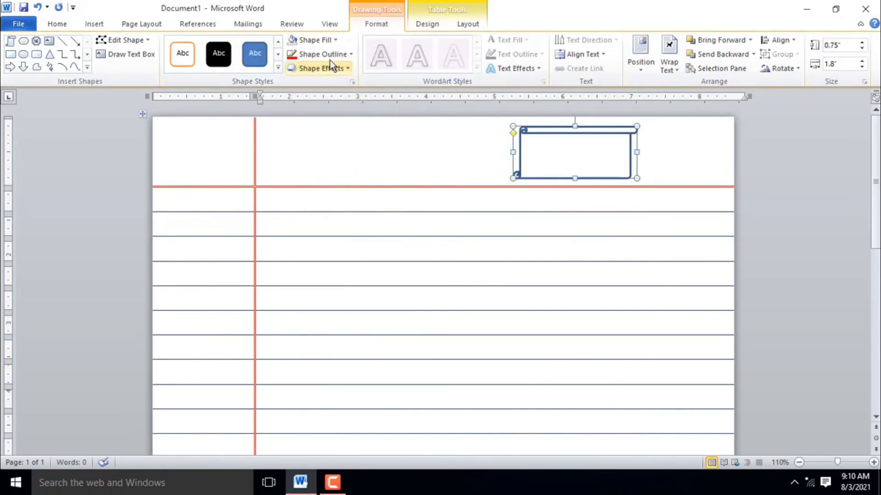
pyautogui.click(330, 56)
pyautogui.moveTo(344, 191)
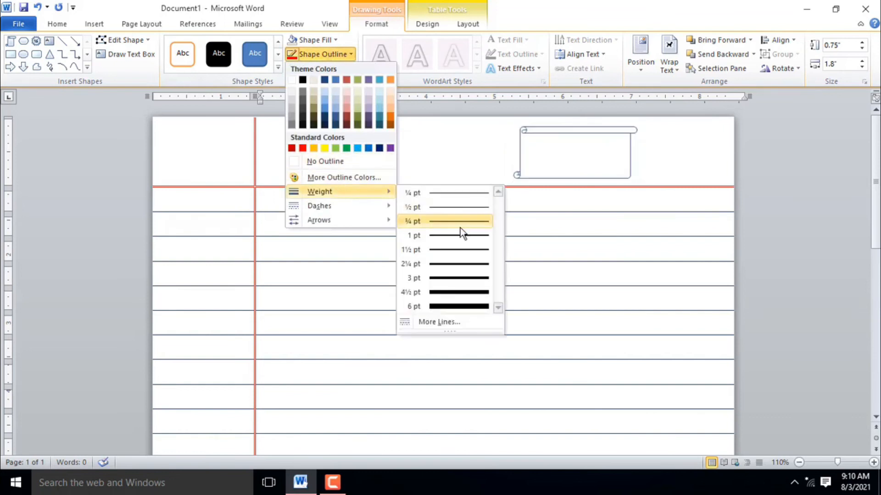
pyautogui.click(461, 228)
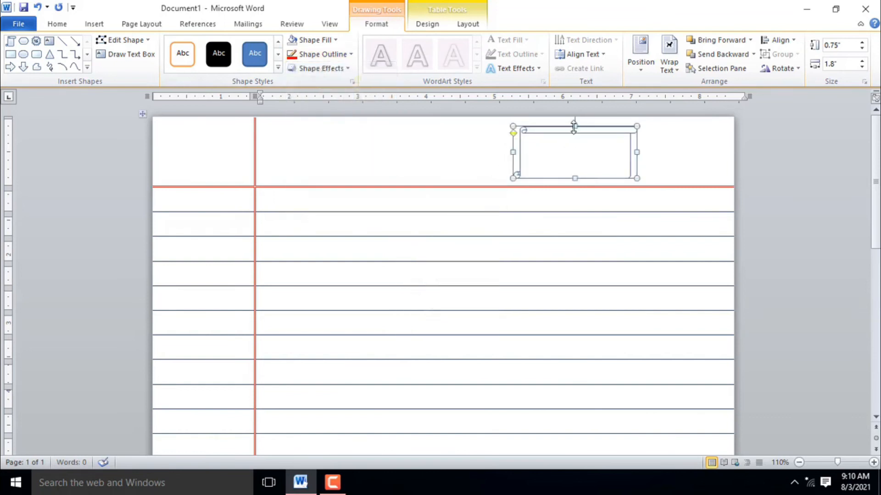
# Step: Stretch the scroll shape upward to about 0.81" high and color its outline red
pyautogui.moveTo(572, 124); pyautogui.dragTo(573, 121)
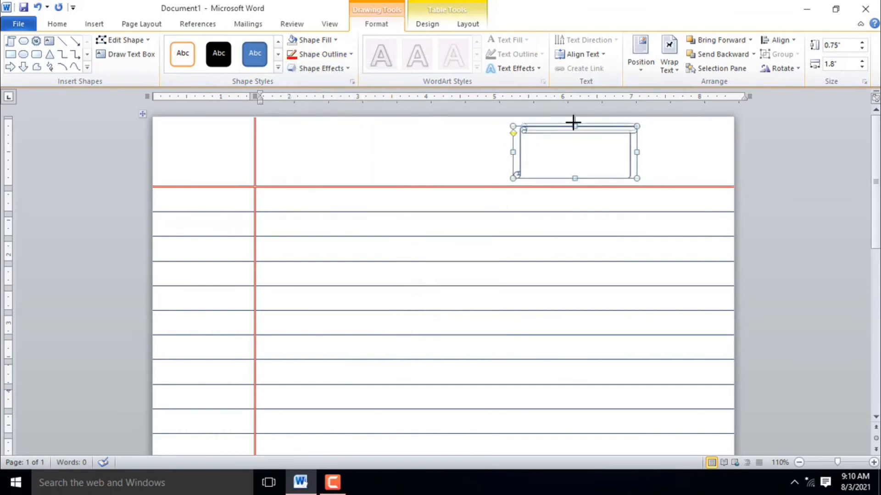
pyautogui.click(317, 54)
pyautogui.click(303, 148)
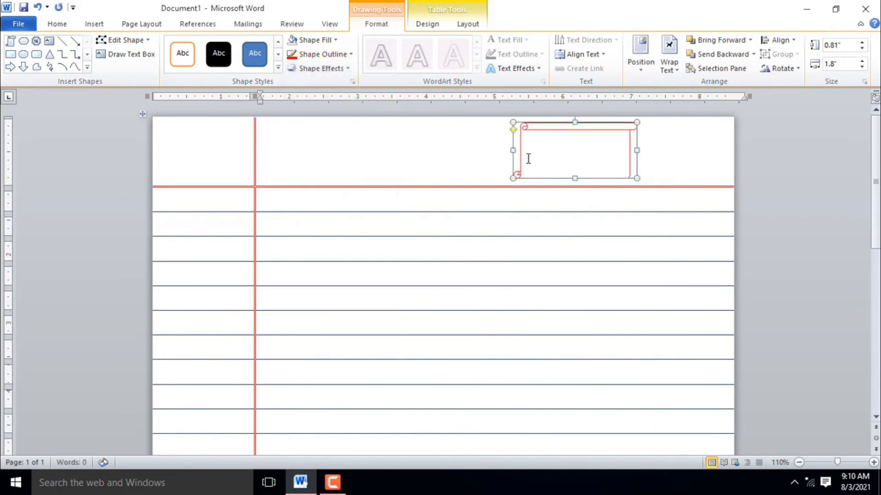
# Step: Add the text "Date" followed by a dotted line inside the scroll shape
pyautogui.click(564, 151)
pyautogui.click(556, 130)
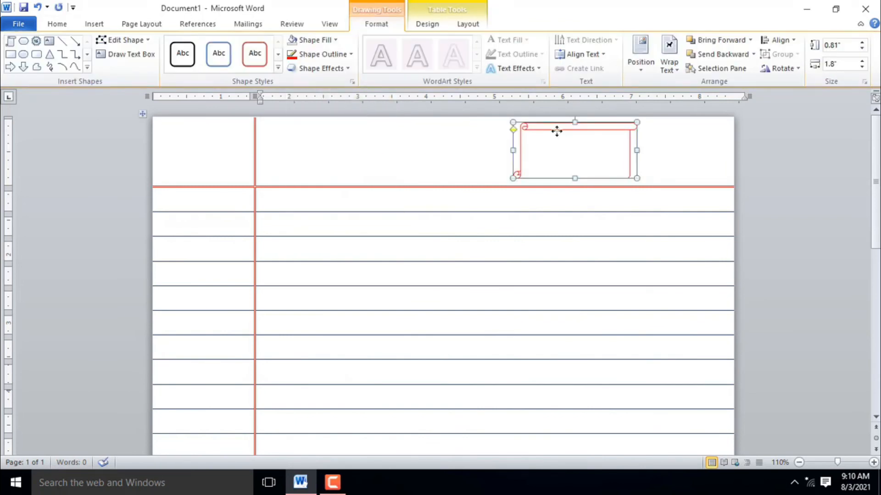
pyautogui.rightClick(556, 130)
pyautogui.click(595, 200)
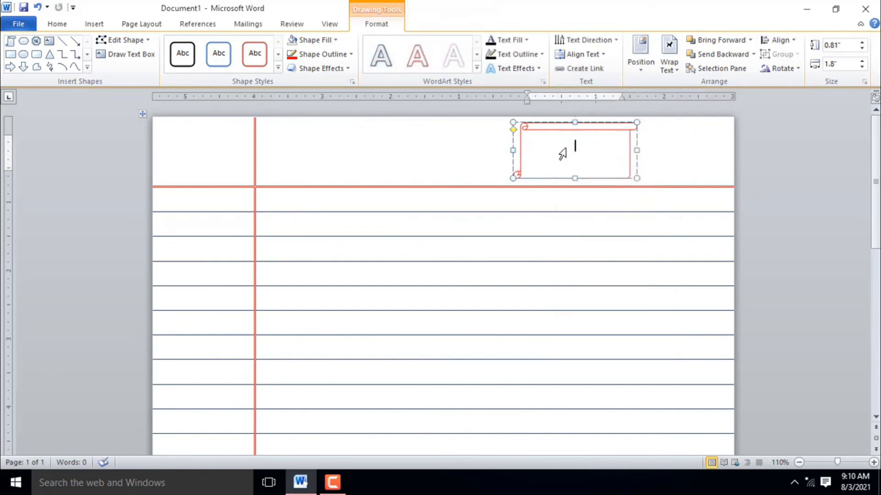
pyautogui.write('Date')
# Step: Color the scroll shape's "Date" text red and align it left
pyautogui.moveTo(614, 155); pyautogui.dragTo(533, 149)
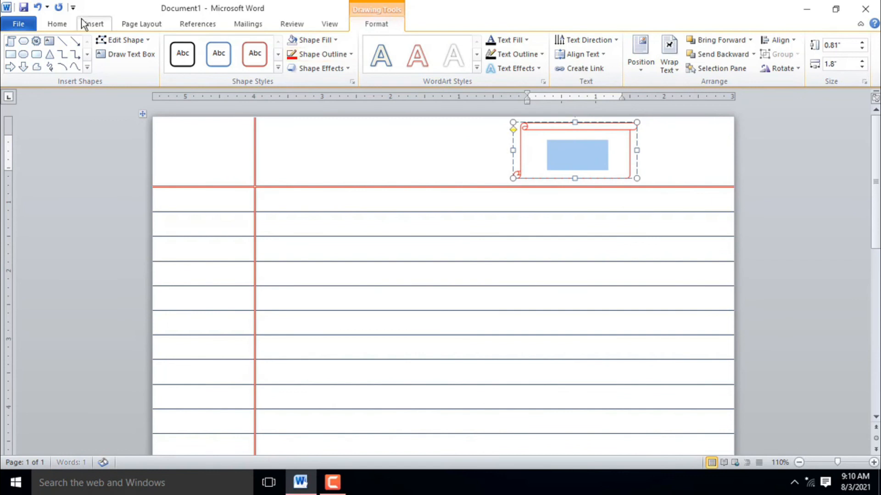
pyautogui.click(67, 27)
pyautogui.click(265, 64)
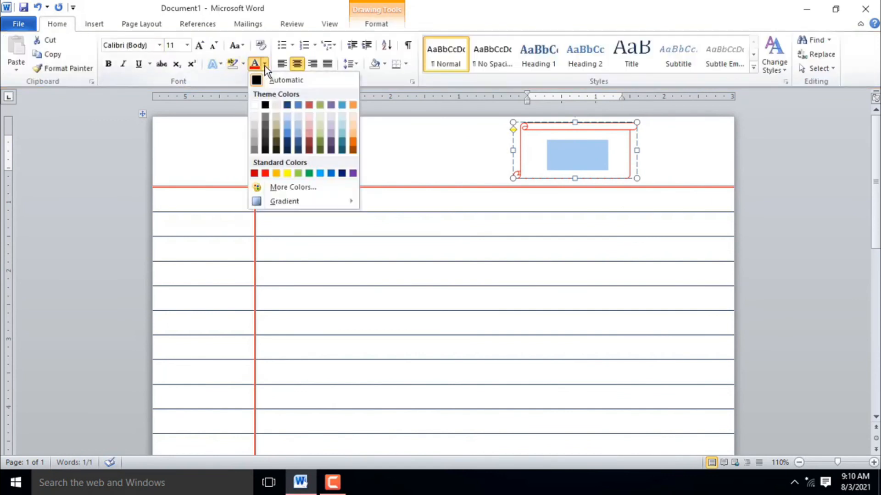
pyautogui.click(264, 174)
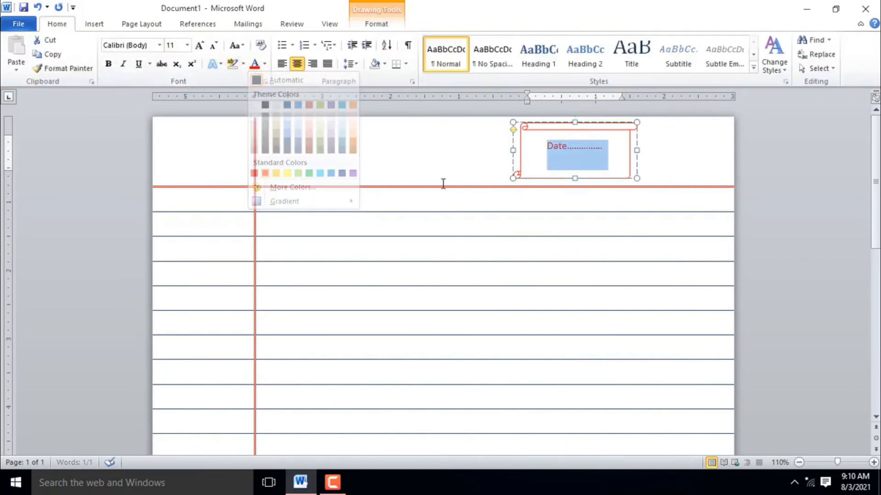
pyautogui.click(285, 67)
# Step: Lengthen the dotted line after "Date" and add a second line reading "Page No" followed by dots in the scroll shape
pyautogui.click(564, 147)
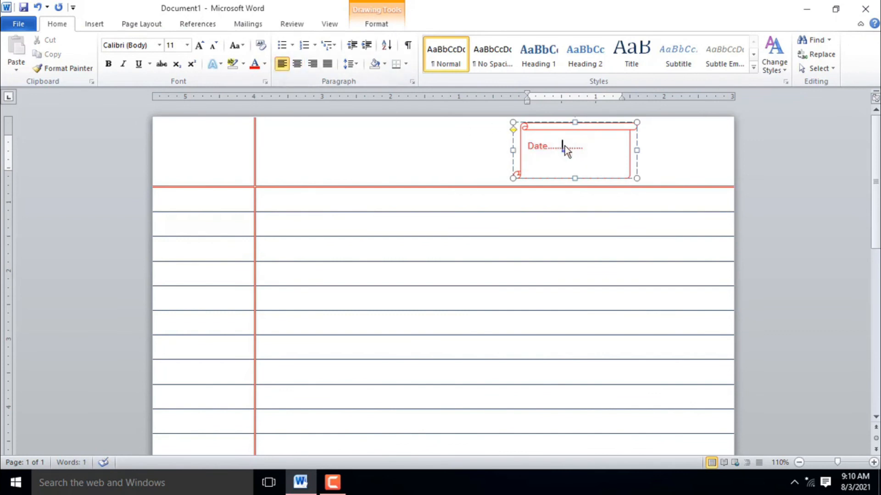
pyautogui.write('..............')
pyautogui.press('Return')
pyautogui.write('P')
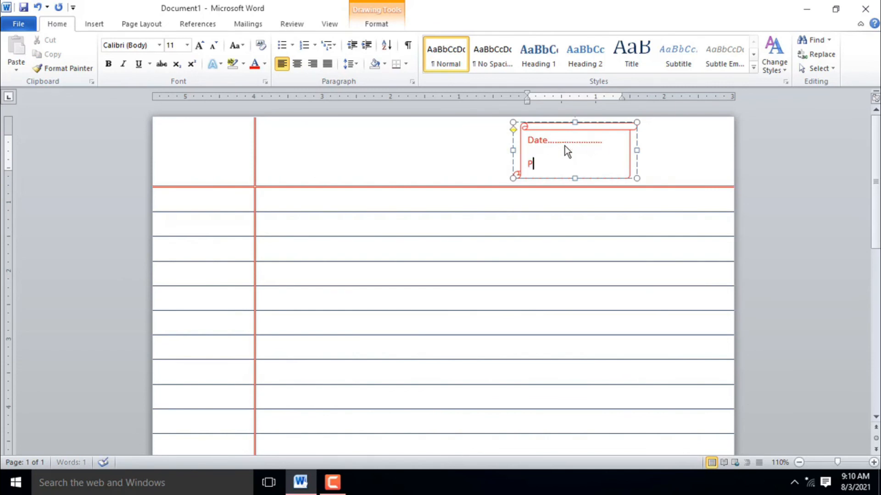
pyautogui.write('age No..........................')
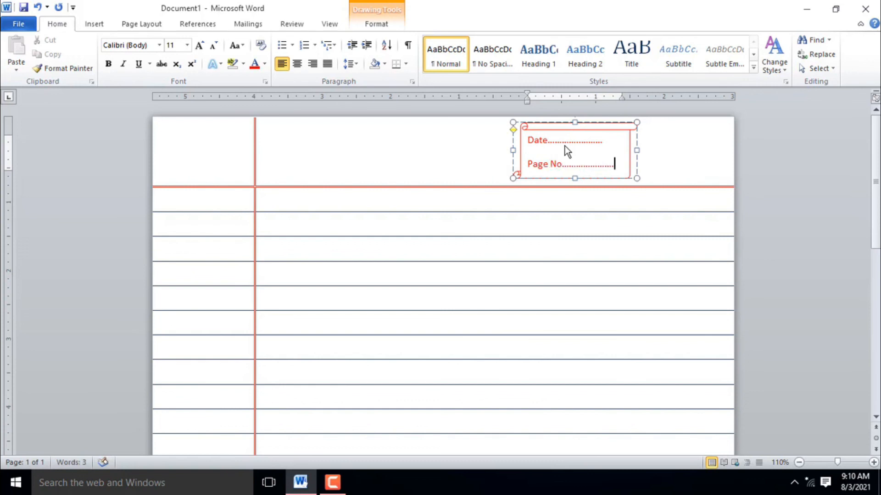
pyautogui.click(778, 205)
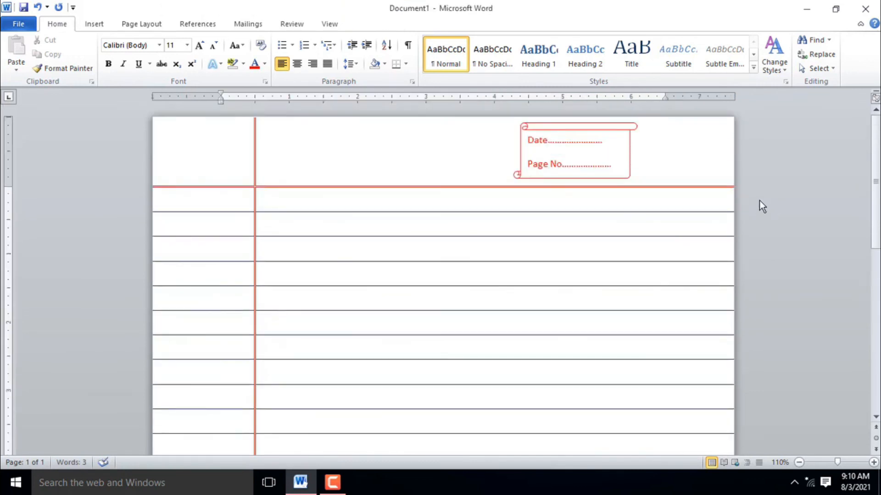